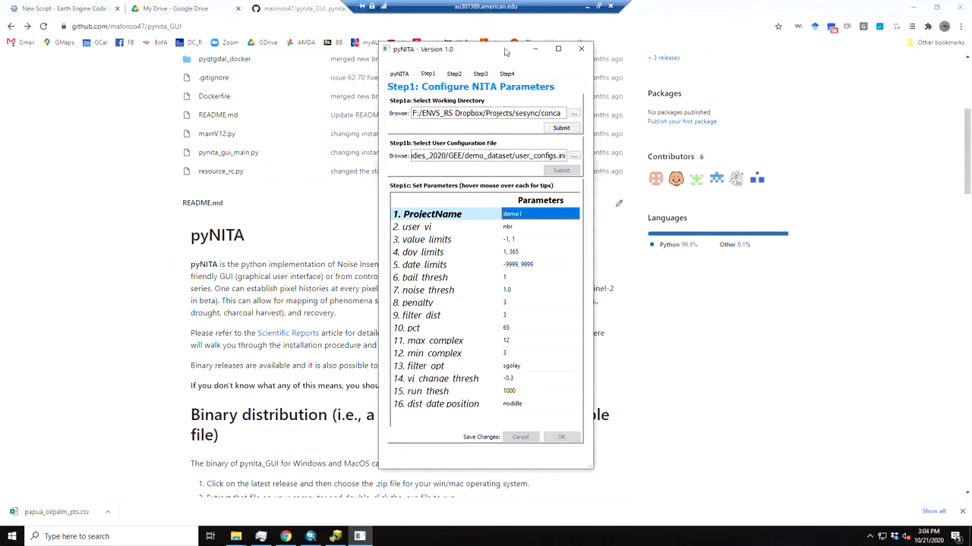
Step: Show the point metadata in Step2, widen its Name column, and review the land-cover names and OBJECTIDs through the end of the list
left_click_drag(485, 53, 456, 56)
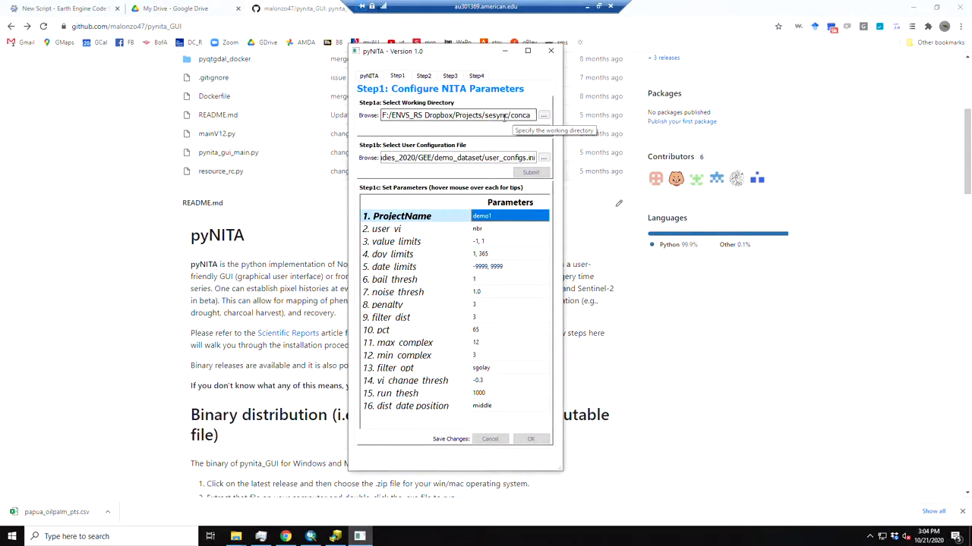
left_click(423, 76)
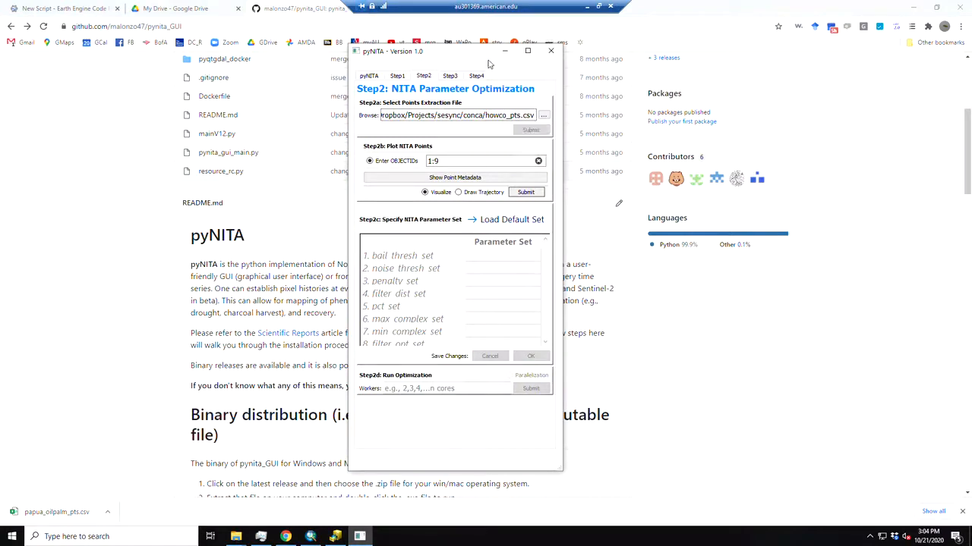
left_click_drag(467, 53, 453, 56)
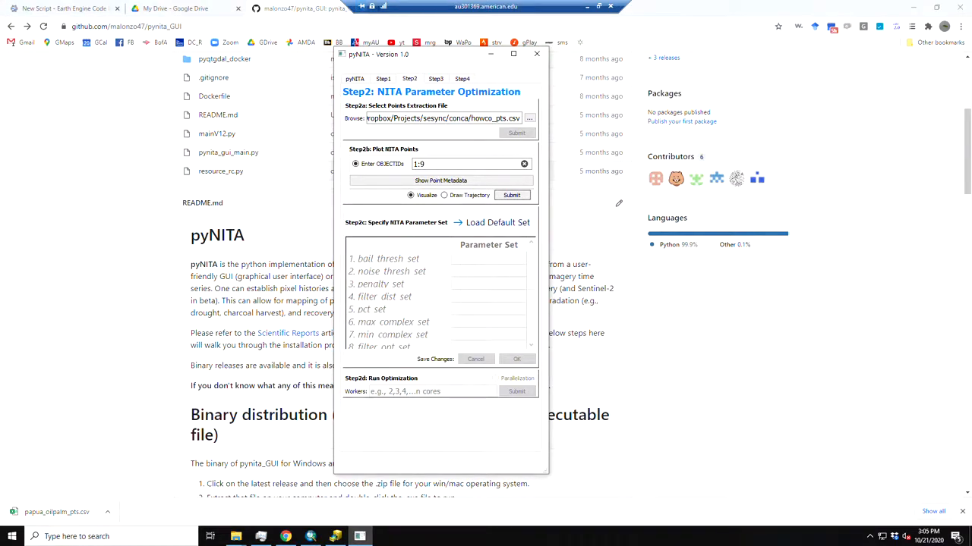
left_click(464, 180)
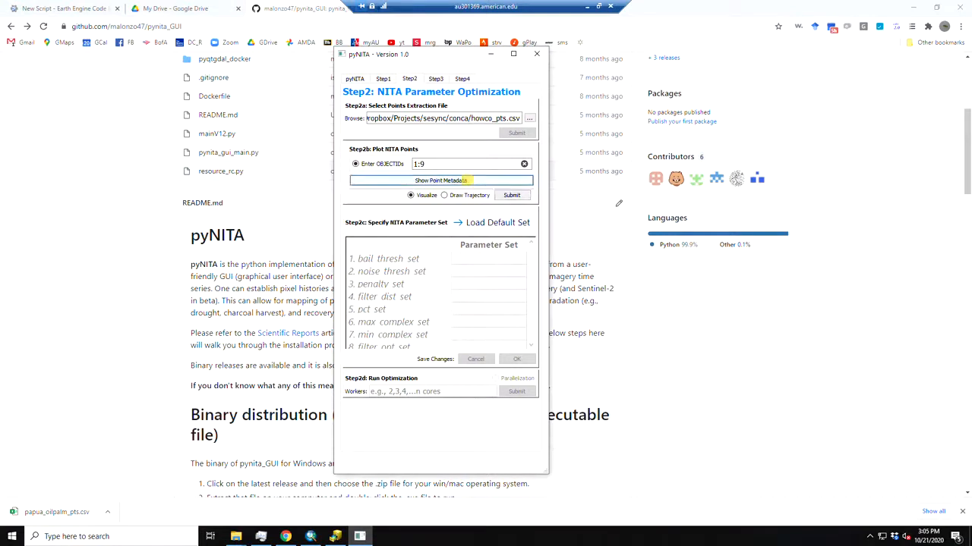
left_click_drag(548, 164, 621, 163)
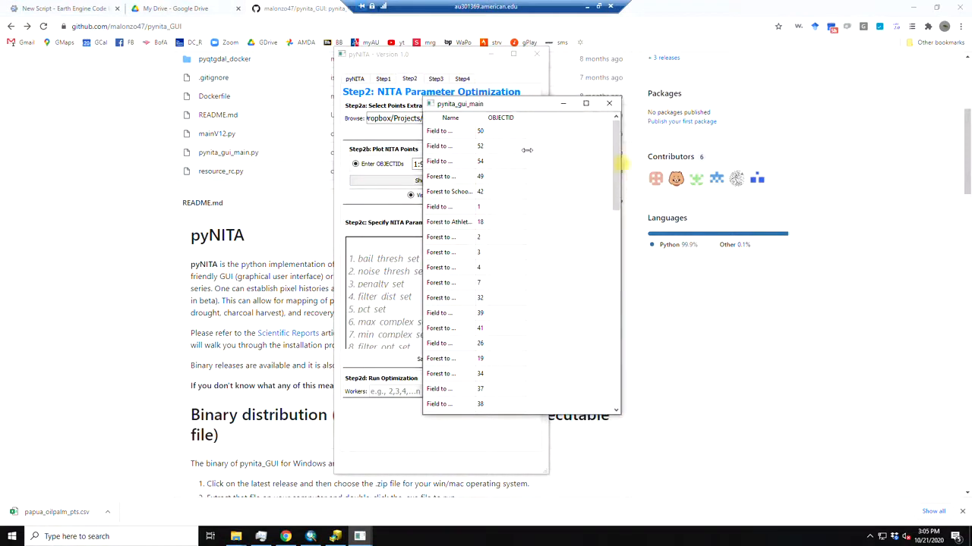
left_click_drag(476, 118, 531, 119)
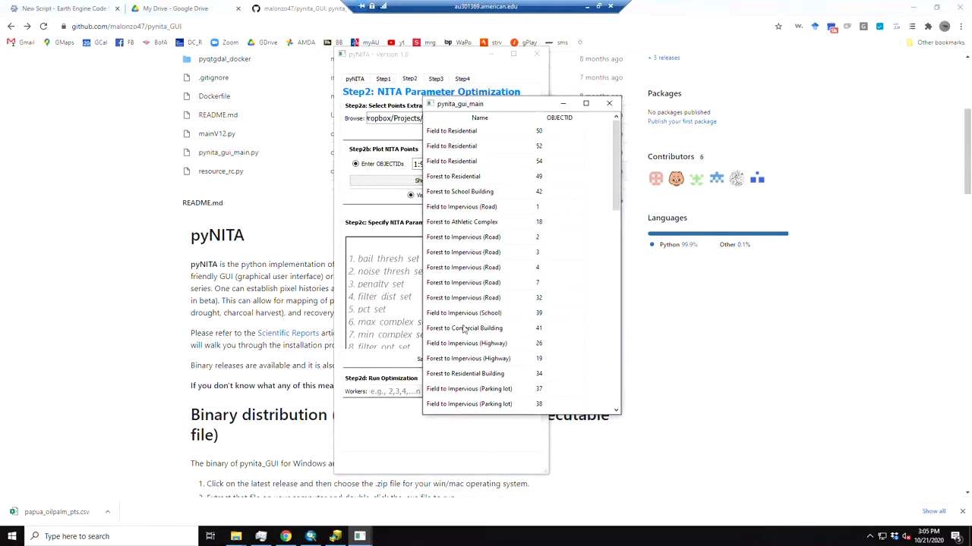
left_click_drag(618, 176, 618, 371)
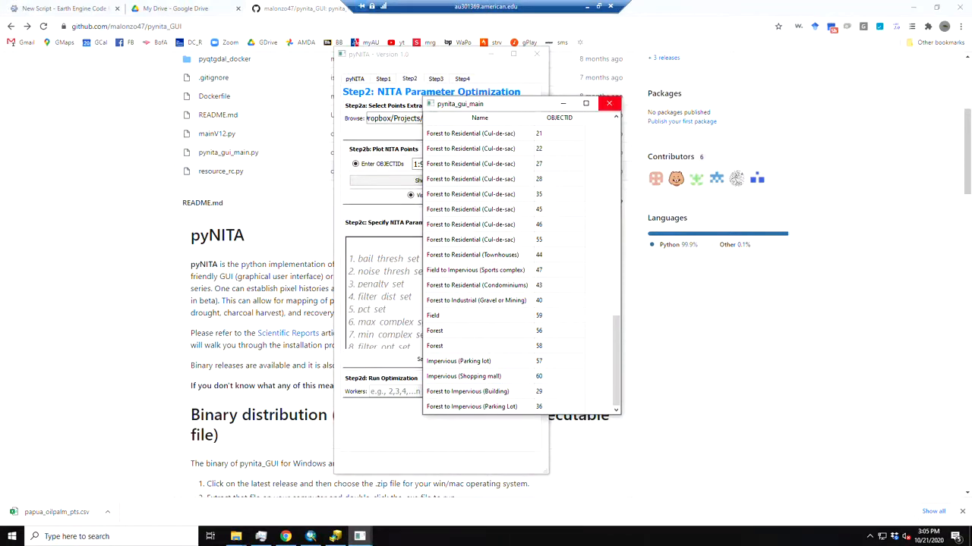
left_click(609, 106)
Step: Visualize the NITA points with OBJECTIDs 1:9 and examine the fitted trajectories in an enlarged figure
left_click(431, 164)
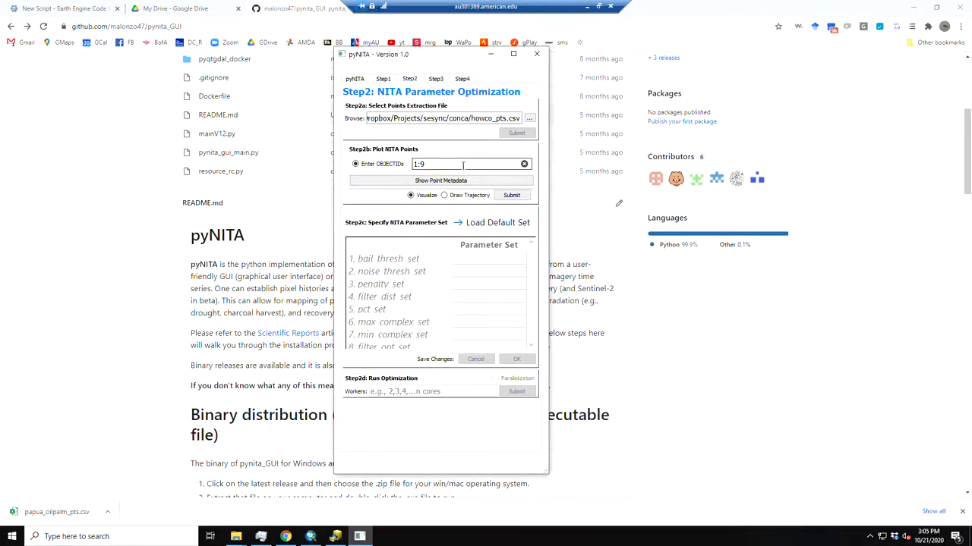
left_click(512, 195)
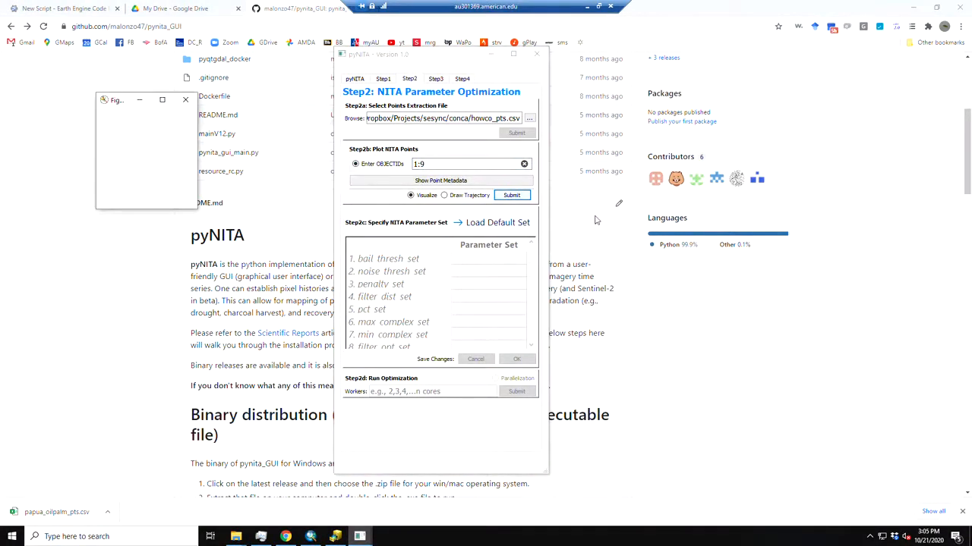
left_click_drag(286, 100, 258, 74)
left_click_drag(391, 344, 529, 450)
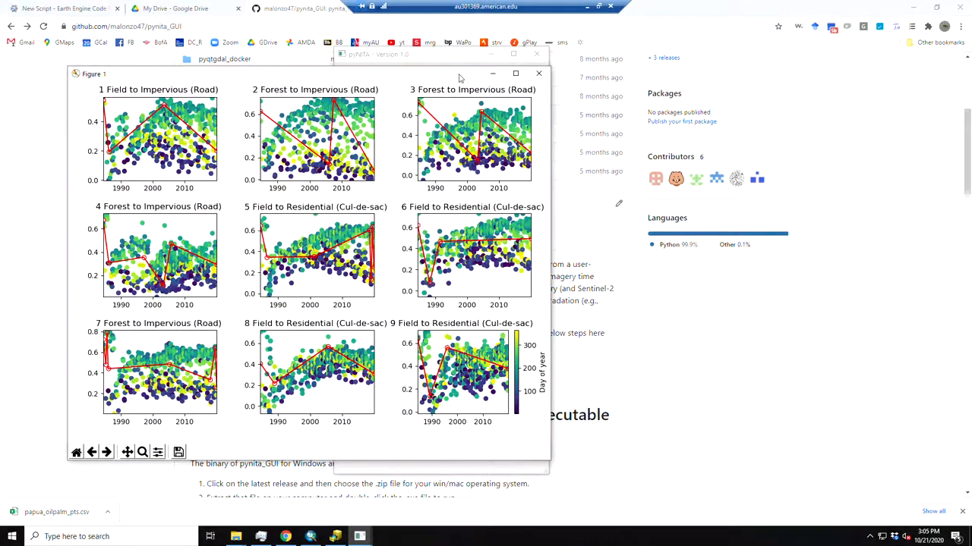
left_click_drag(462, 74, 445, 74)
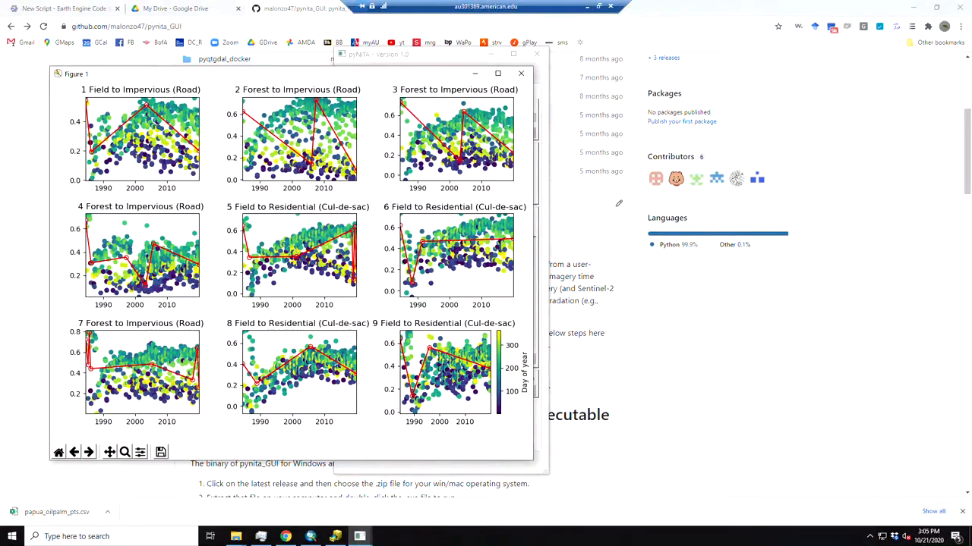
left_click_drag(432, 73, 413, 76)
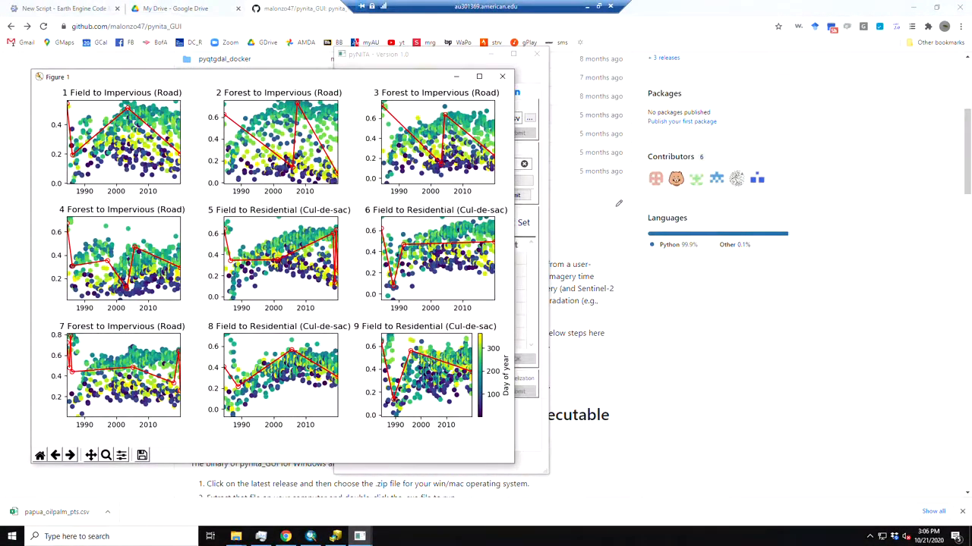
left_click(502, 75)
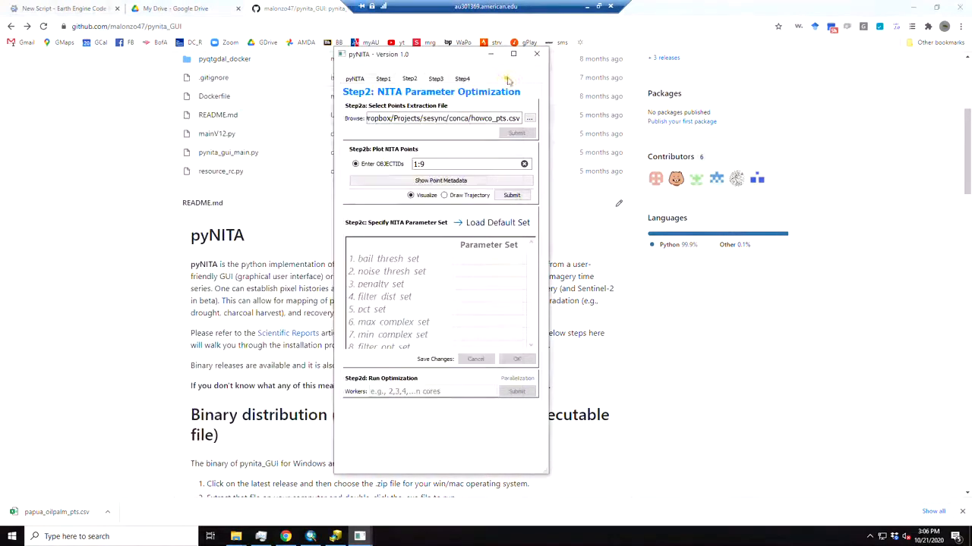
Step: Set the doy limits parameter in Step1 to 150,260
left_click(385, 79)
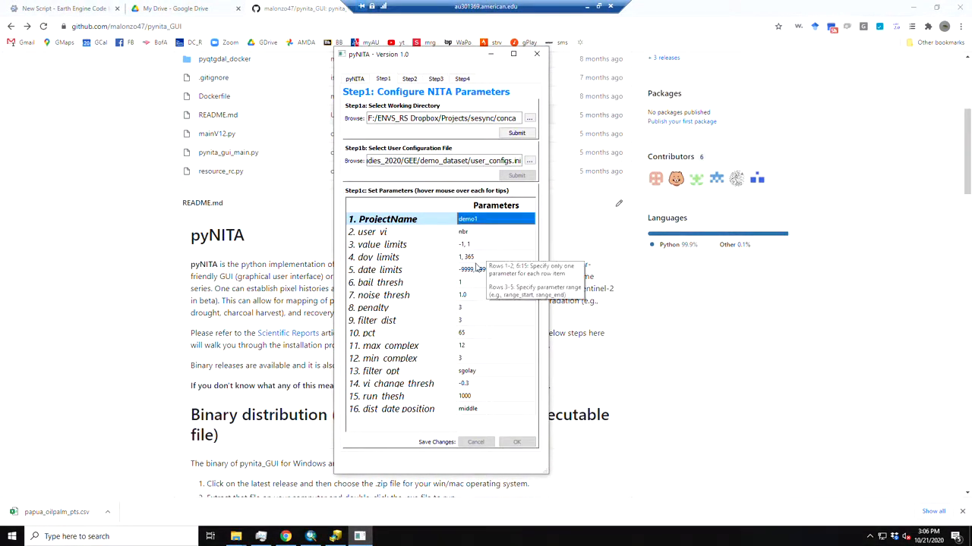
double_click(470, 258)
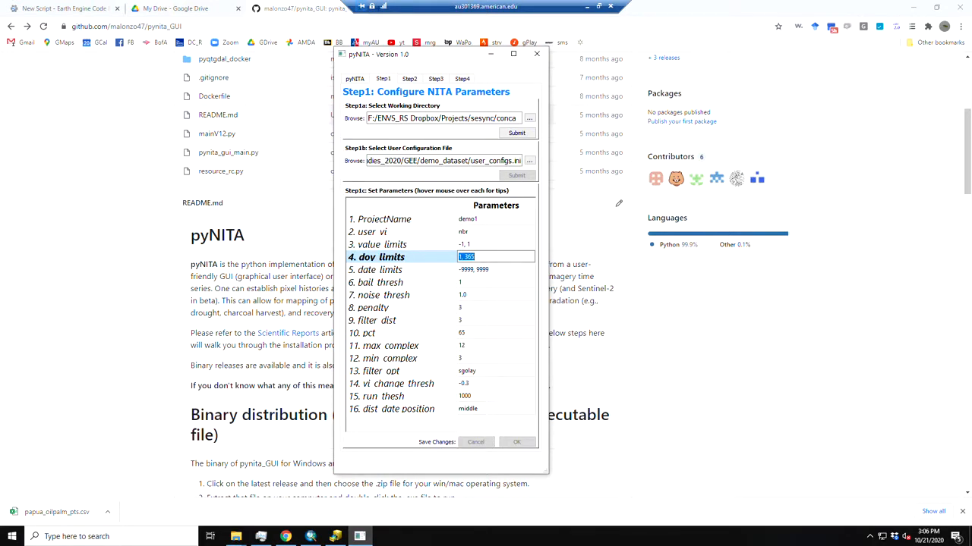
type("150,260")
key("Tab")
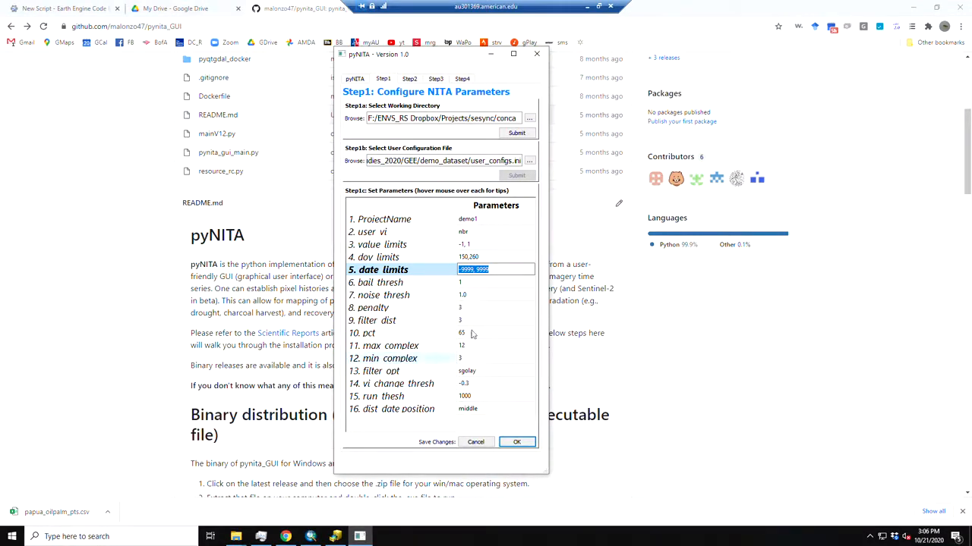
Step: Set the user vi parameter to ndvi
double_click(479, 231)
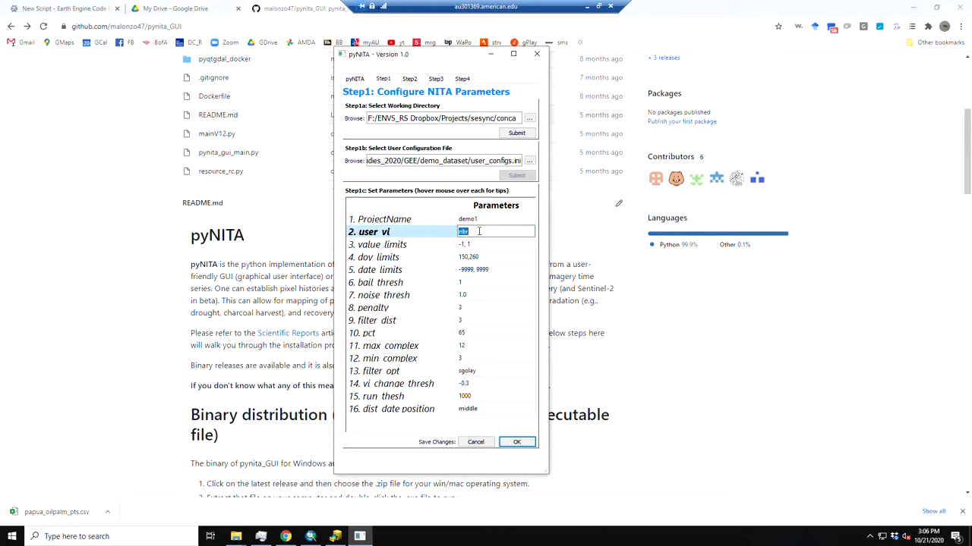
type("nd")
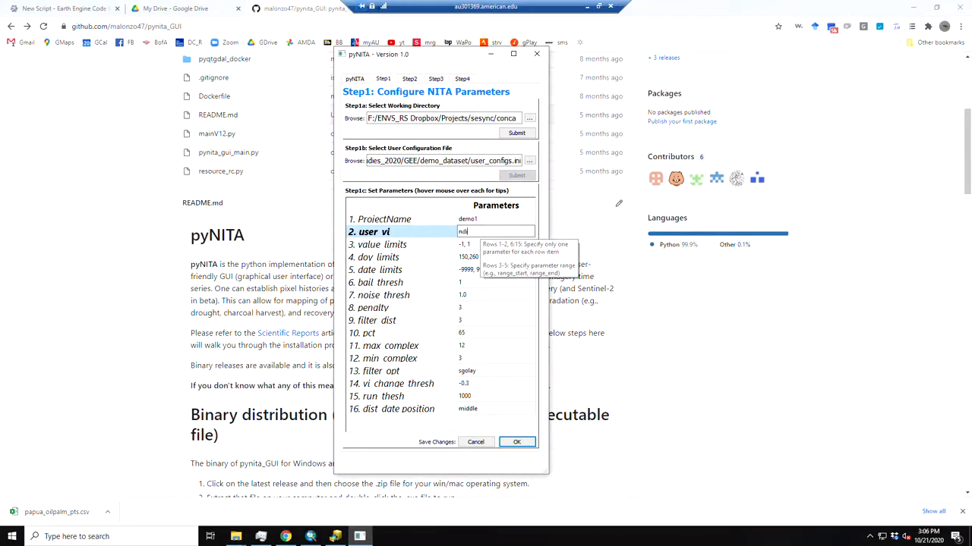
type("vi")
key("Tab")
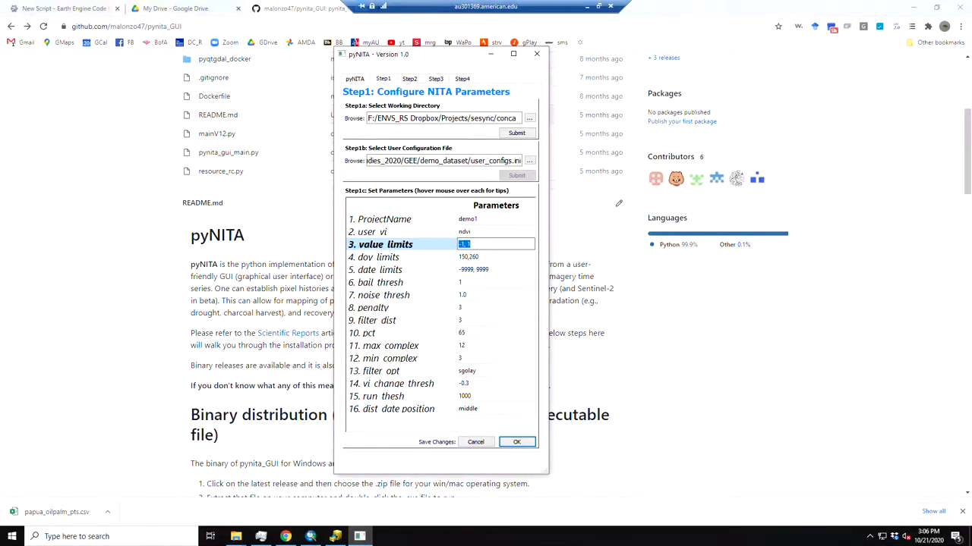
Step: Set the lower bound of the value limits parameter to -0.1
left_click(469, 244)
key("BackSpace")
key("BackSpace")
type("-0.1")
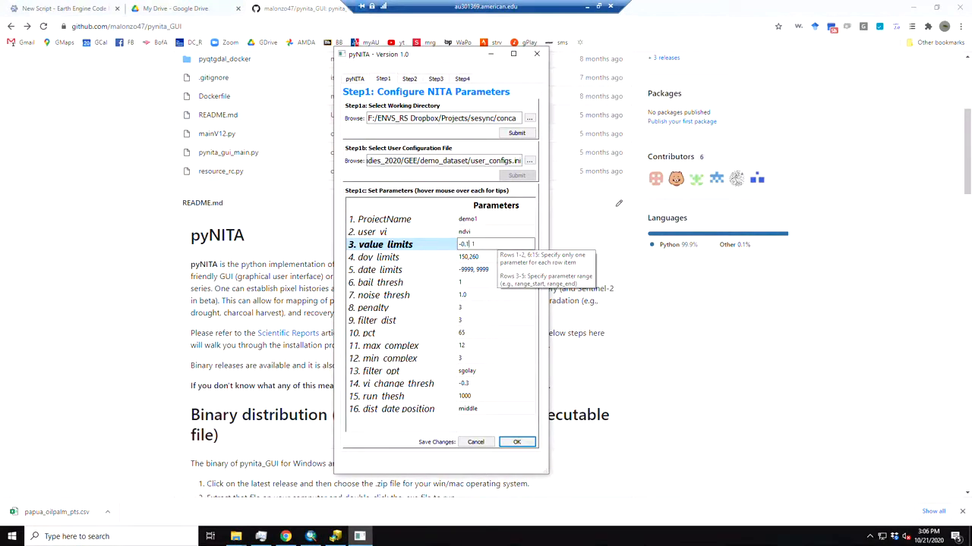
left_click(495, 243)
left_click(496, 256)
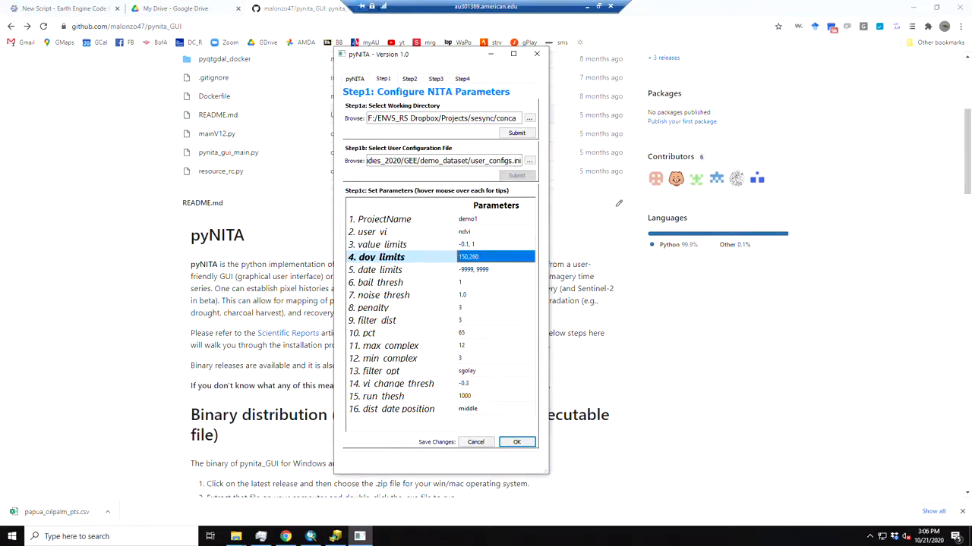
Step: Look over the penalty and filter dist parameters and set the pct parameter to 45
left_click(470, 307)
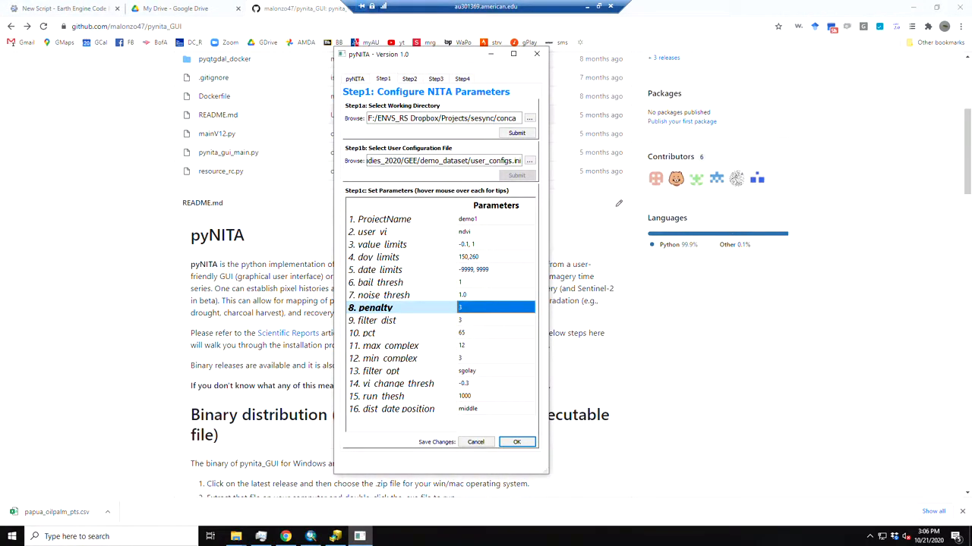
mouse_move(402, 307)
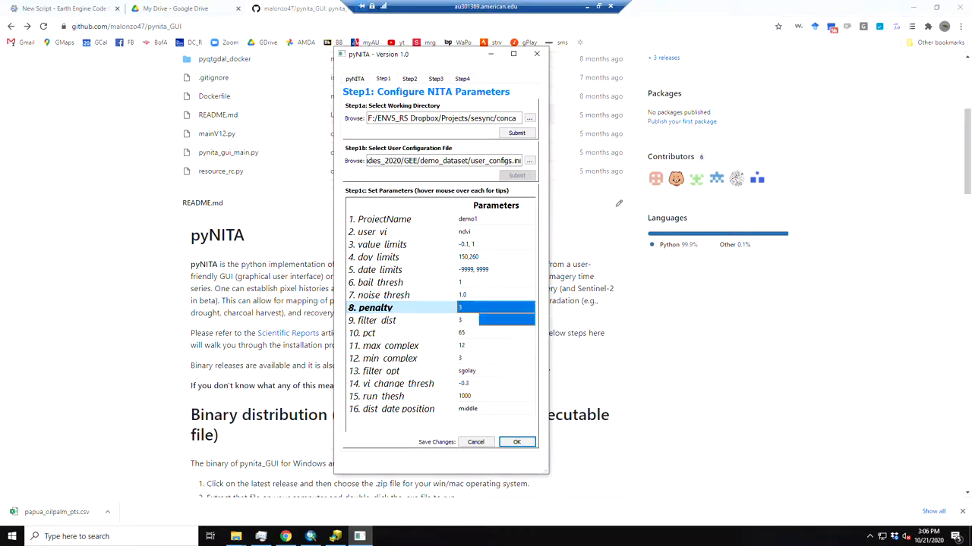
left_click(472, 322)
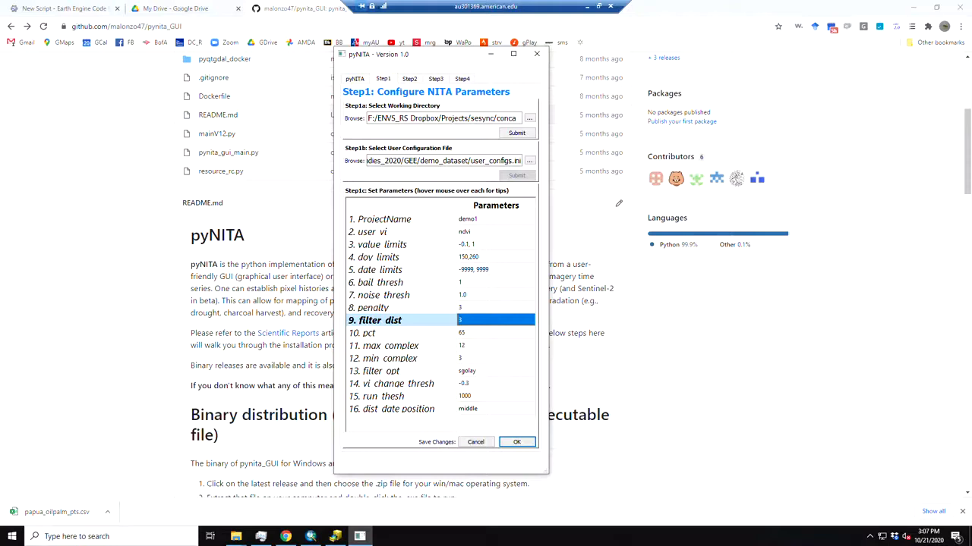
left_click(470, 331)
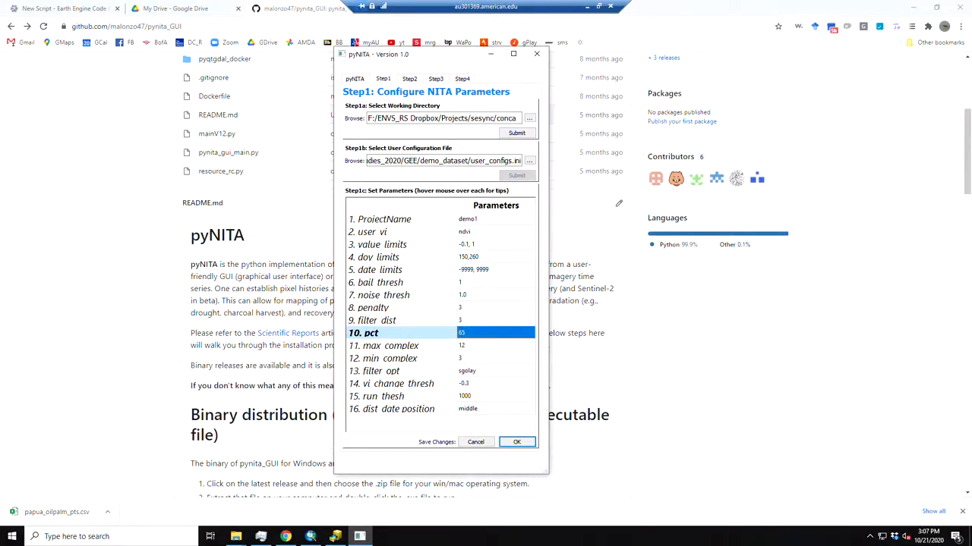
double_click(464, 332)
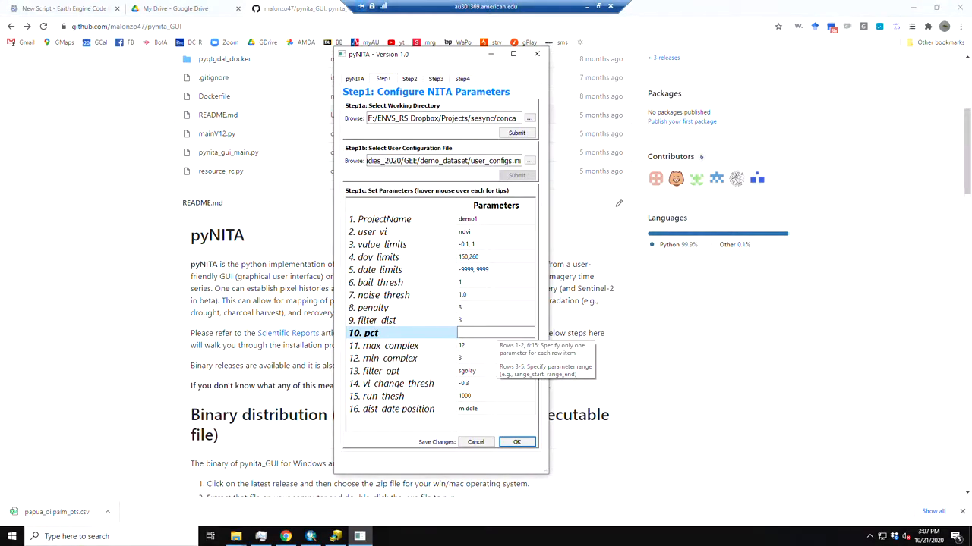
type("45")
key("Tab")
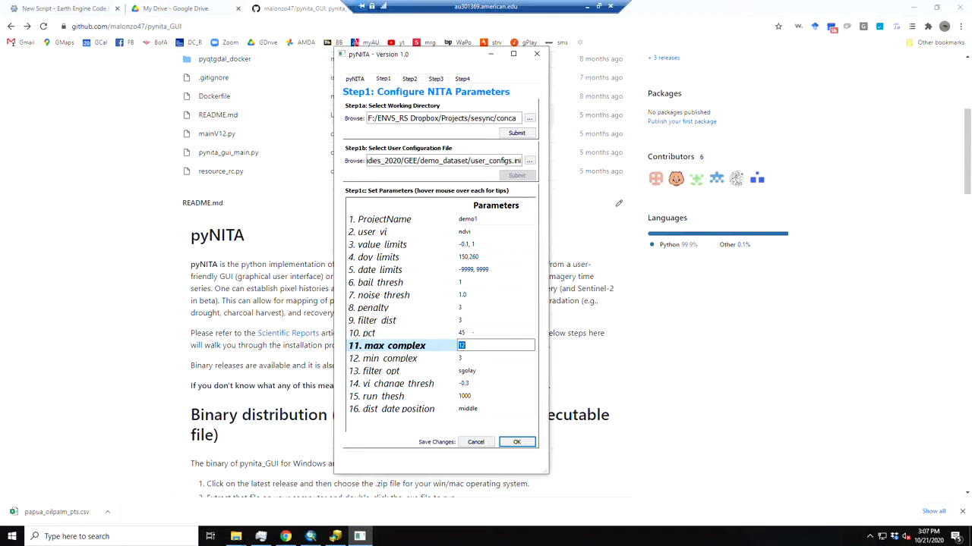
left_click(473, 332)
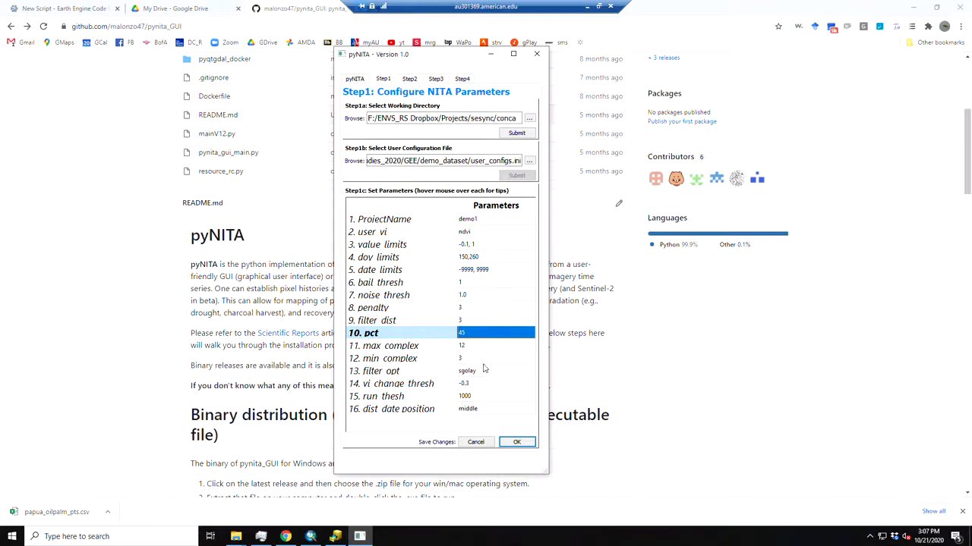
mouse_move(489, 340)
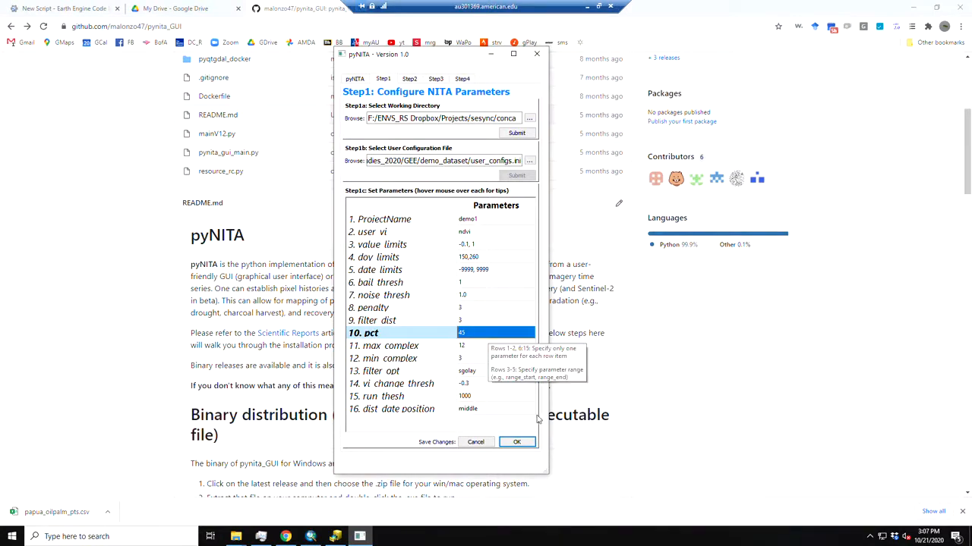
Step: Save the changed parameters to a new user configuration file named user_configs_mga_test_conca.ini
left_click(522, 443)
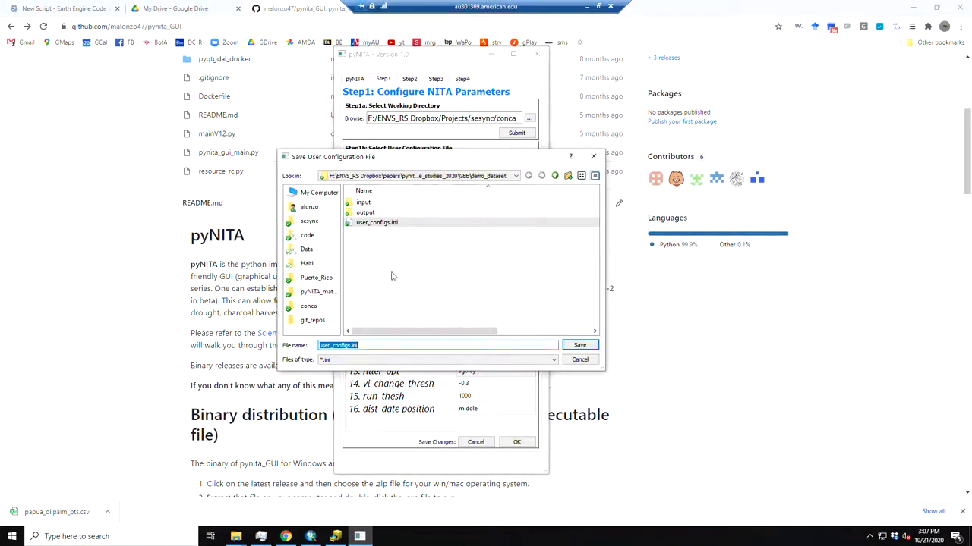
left_click(348, 347)
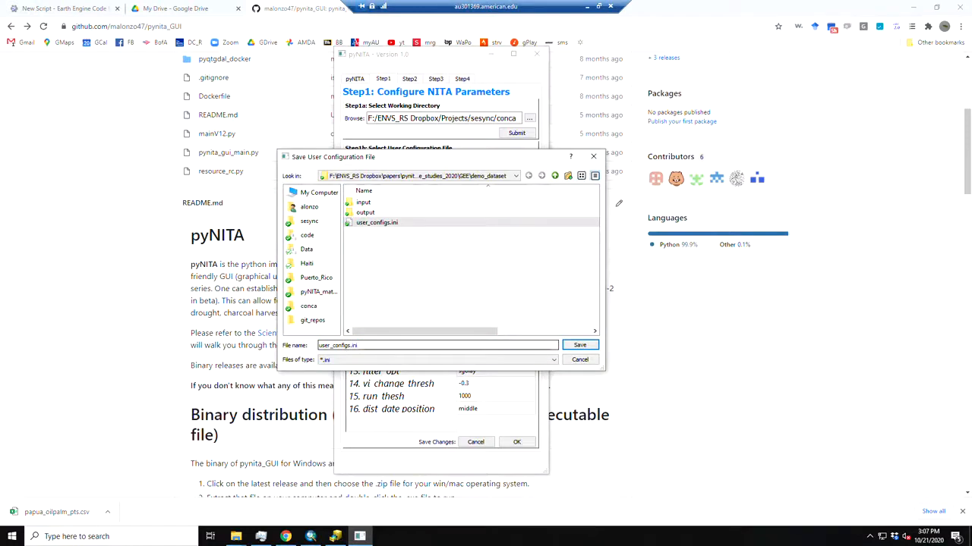
type("_mga_test_conca")
key("Return")
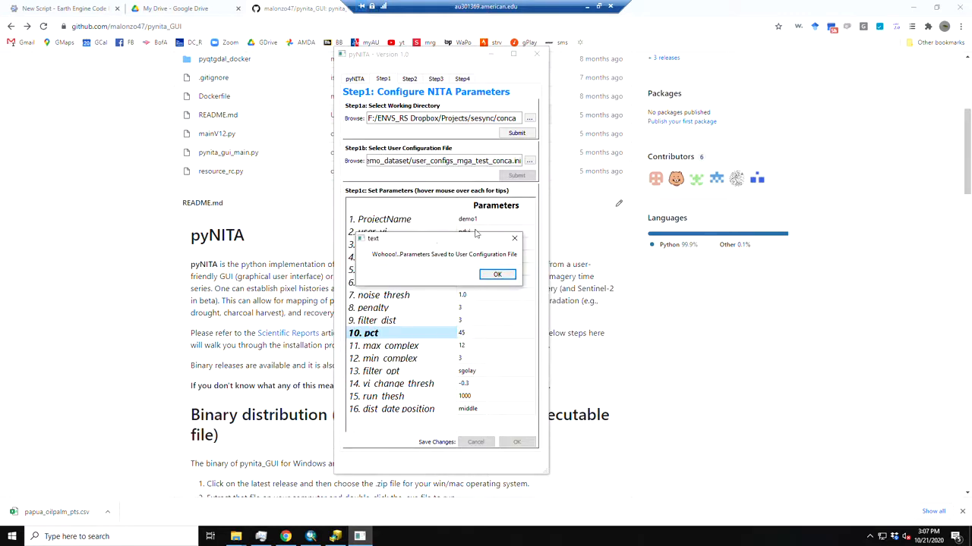
left_click(495, 277)
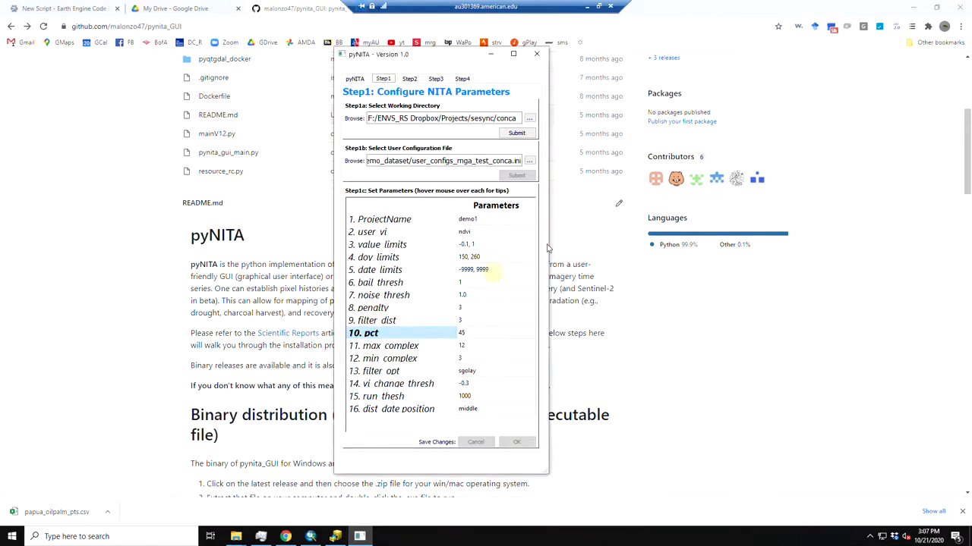
Step: Plot OBJECTIDs 1:9 with the saved parameters and examine the fitted trajectories in an enlarged figure
left_click(409, 79)
left_click(513, 195)
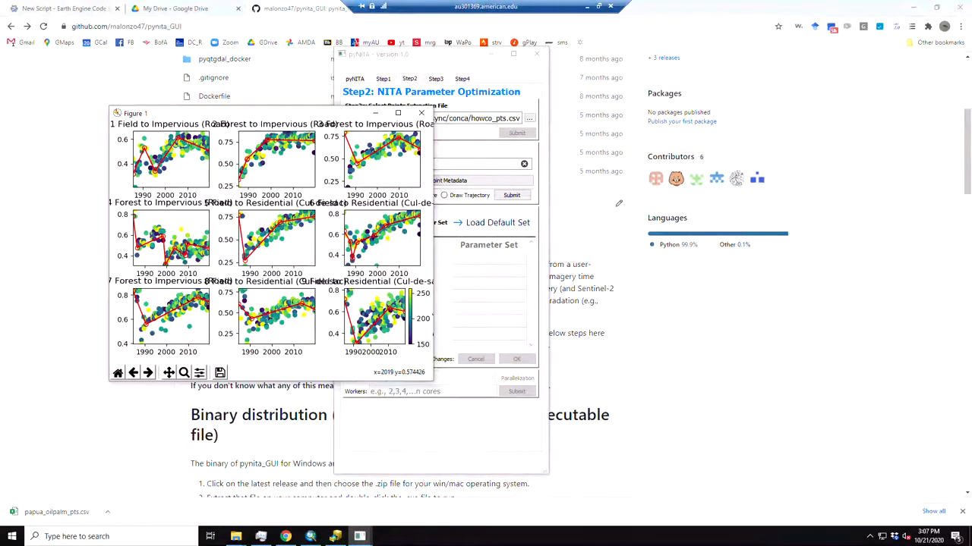
left_click_drag(292, 115, 233, 82)
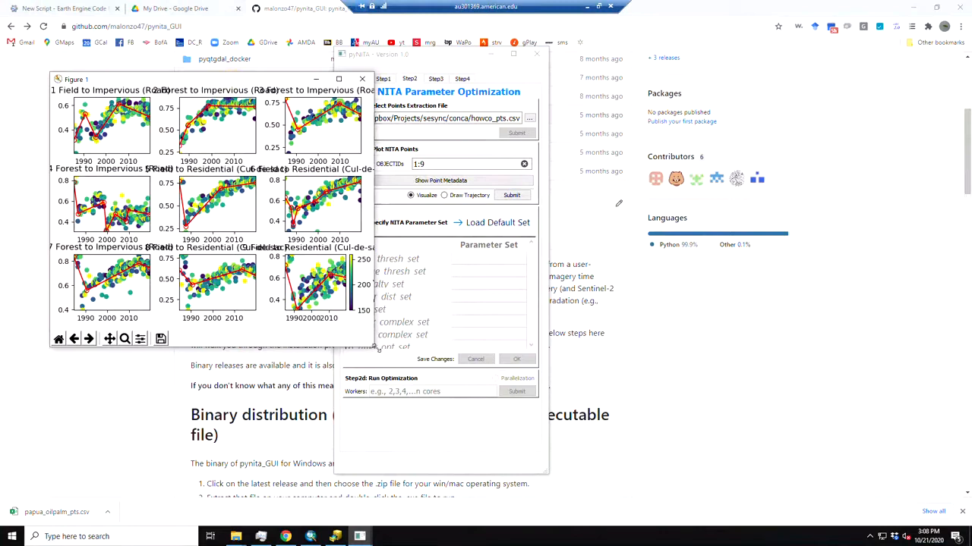
left_click_drag(374, 348, 556, 463)
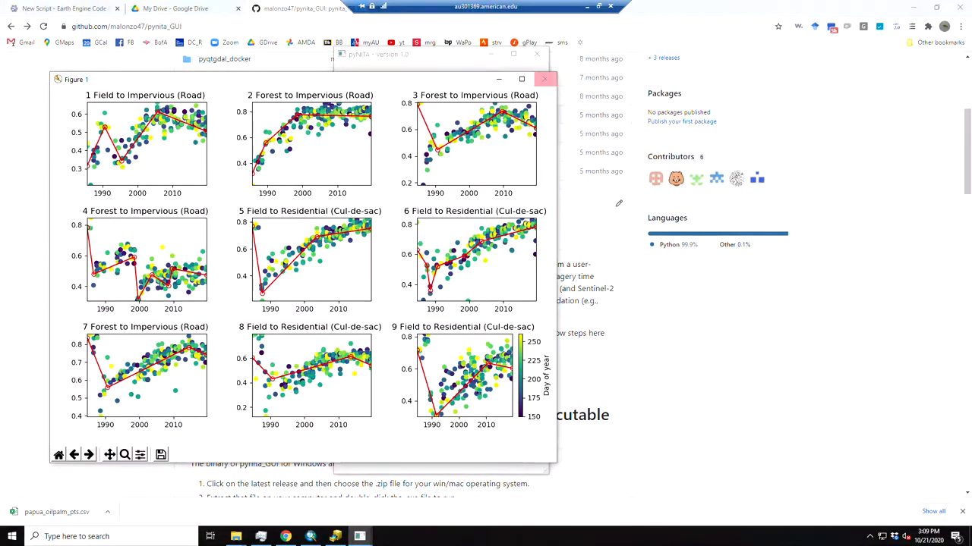
left_click(544, 79)
Step: Set the pct parameter to 90 and save the change over the existing user_configs_mga_test_conca.ini file
left_click(384, 79)
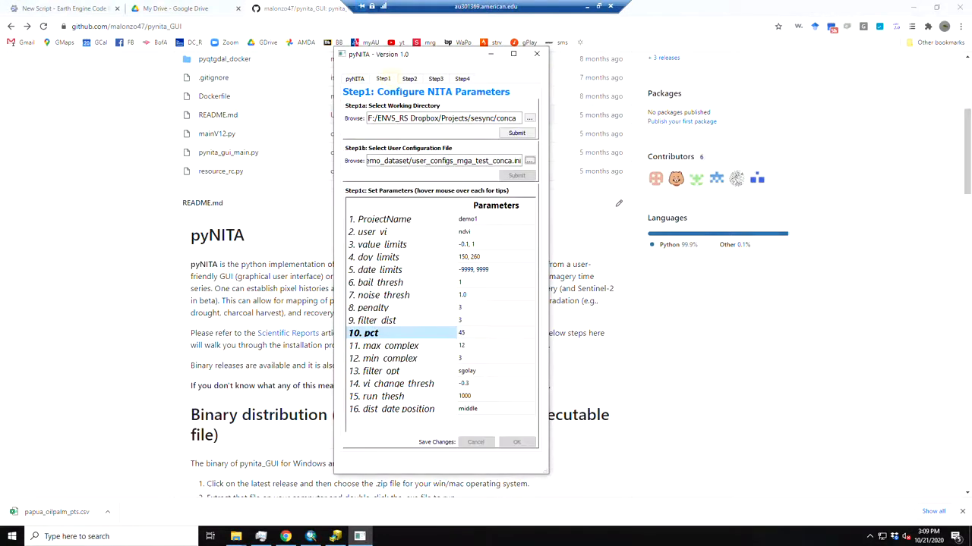
double_click(470, 335)
type("90")
key("Tab")
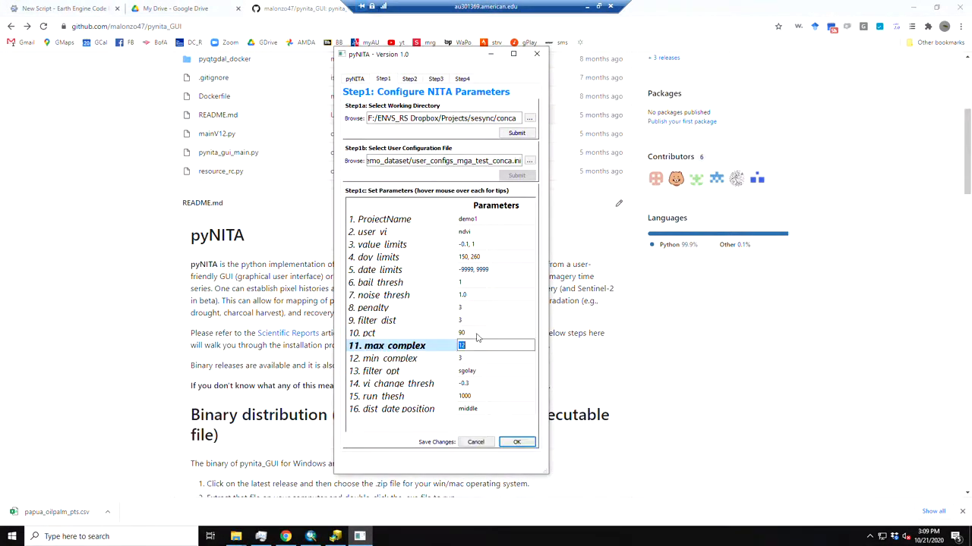
left_click(521, 441)
left_click(582, 348)
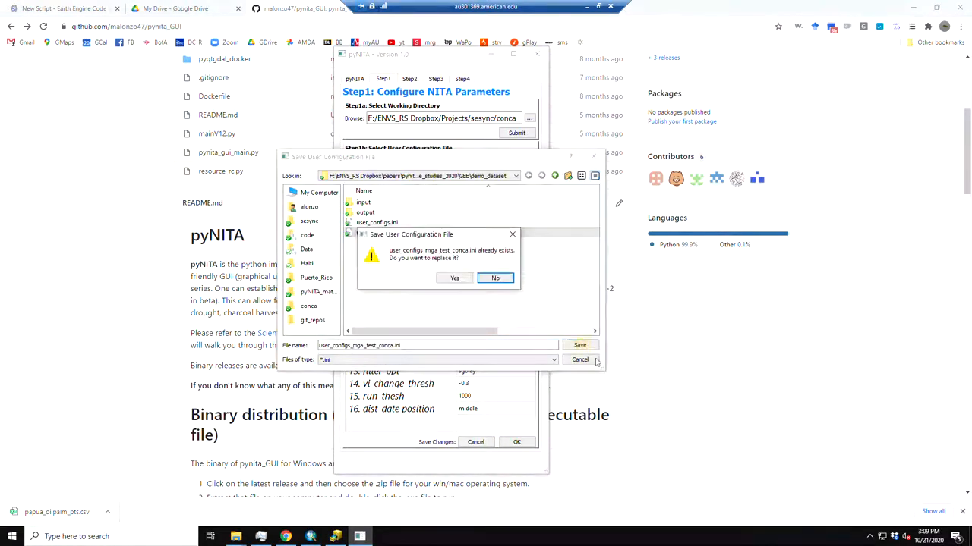
left_click(459, 279)
left_click(501, 271)
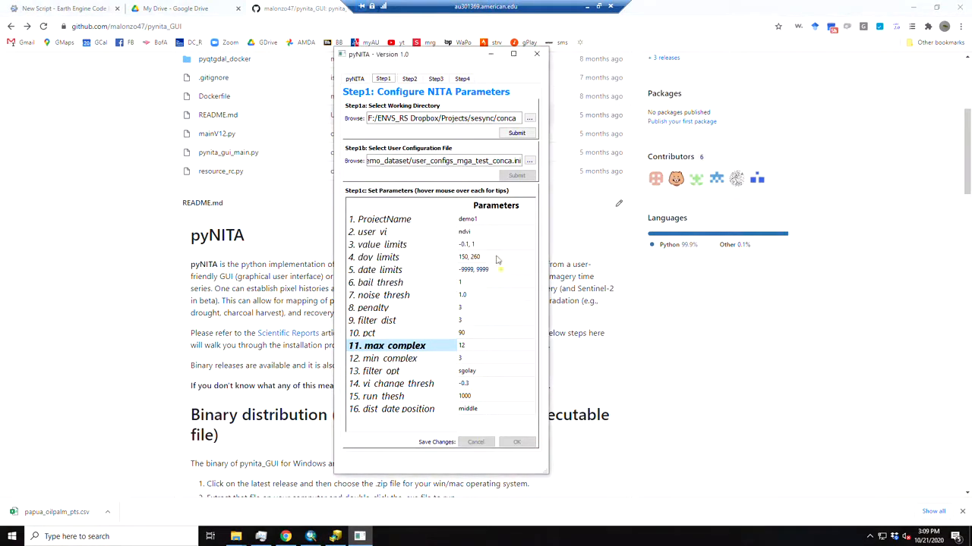
Step: Replot OBJECTIDs 1:9 with the pct of 90 and compare the fitted trajectories in an enlarged figure
left_click(409, 78)
left_click(511, 195)
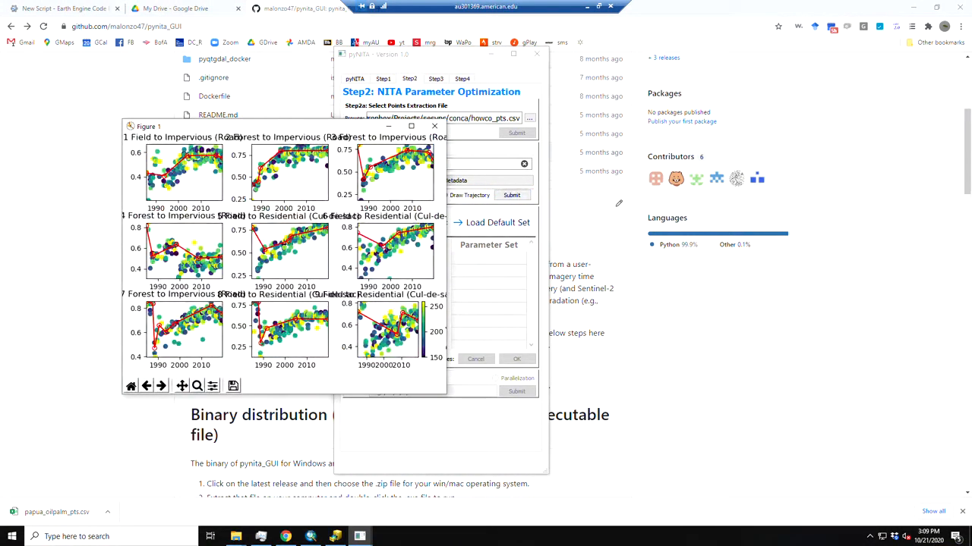
left_click_drag(261, 127, 233, 69)
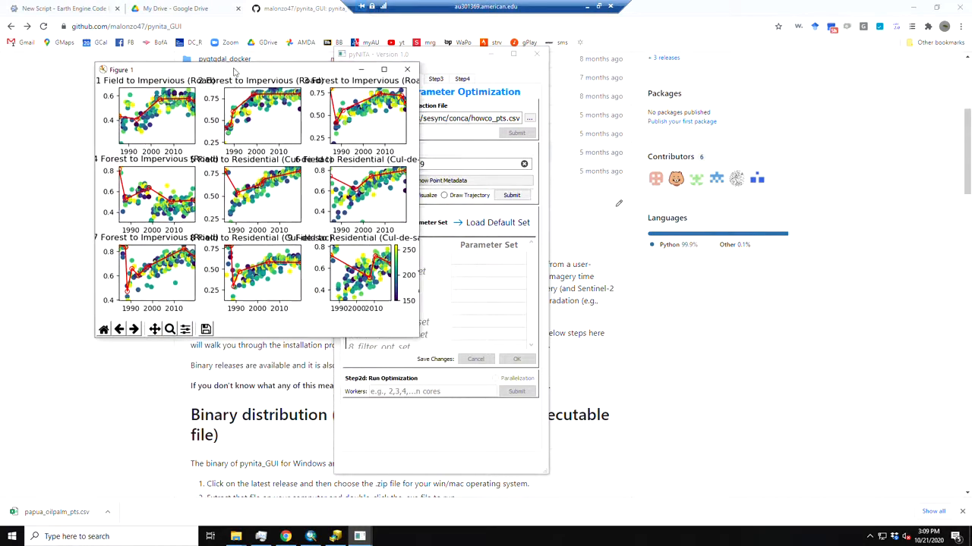
left_click_drag(420, 338, 533, 454)
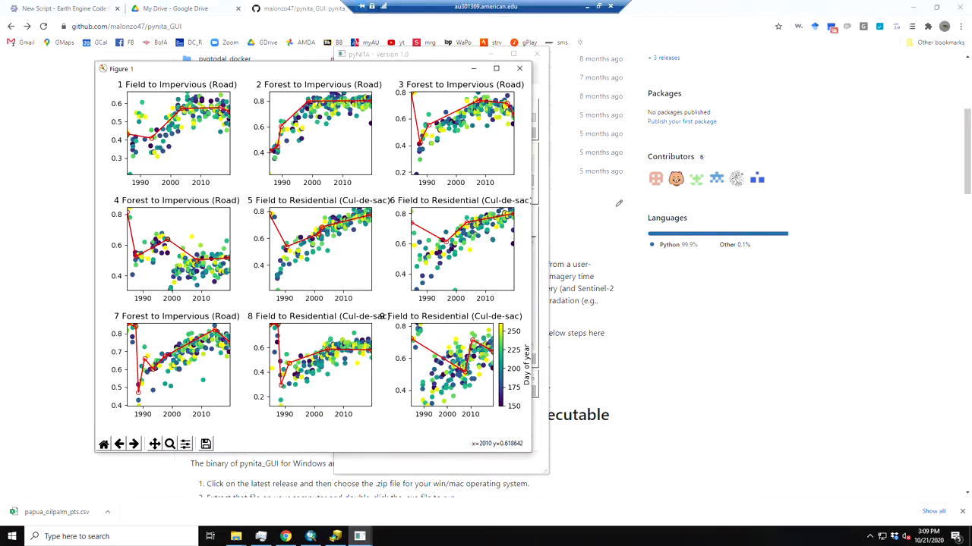
left_click(526, 71)
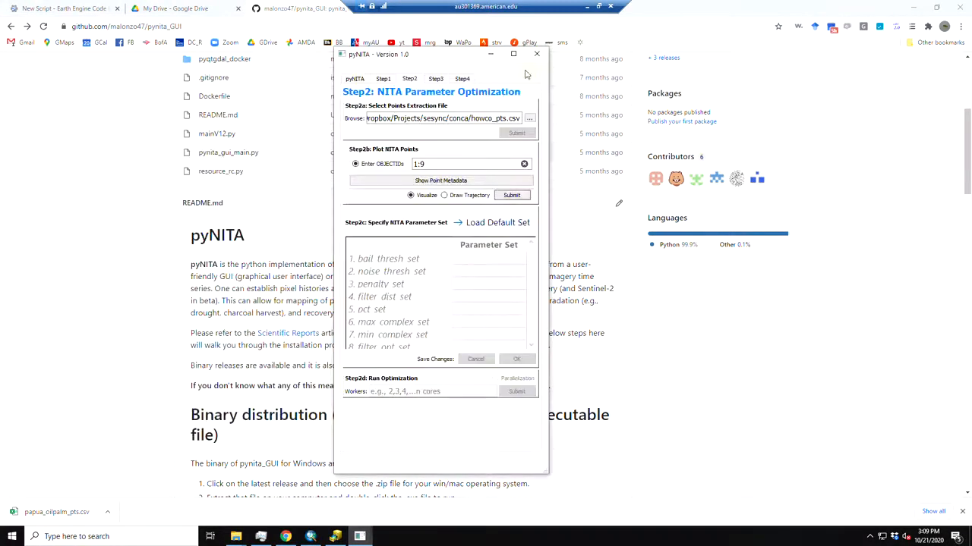
Step: Set the min complex parameter to 5 and save it by replacing user_configs_mga_test_conca.ini
left_click(383, 78)
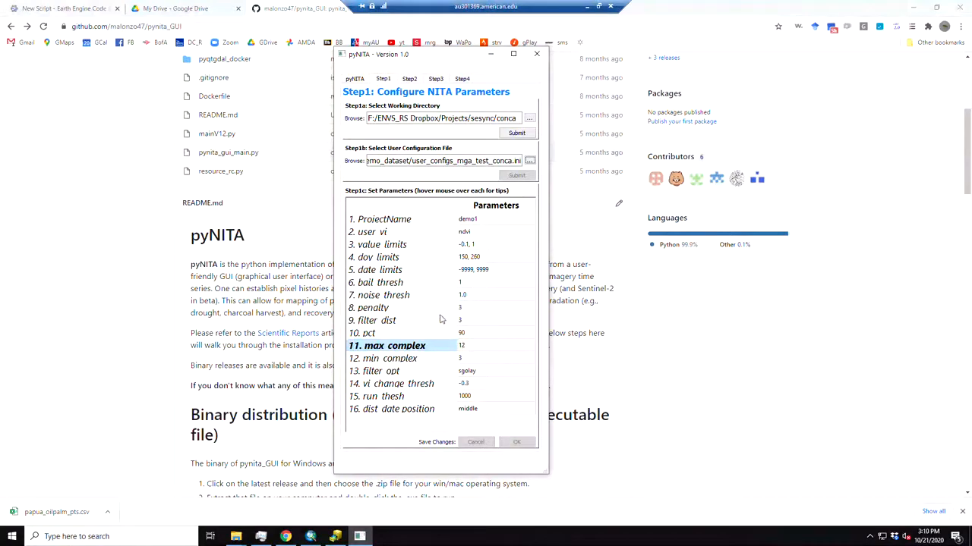
double_click(517, 359)
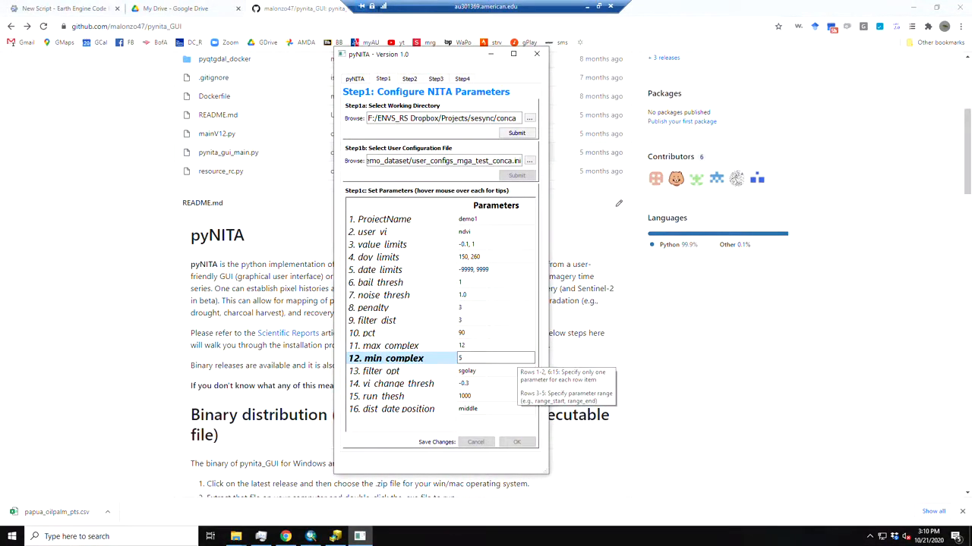
key("Tab")
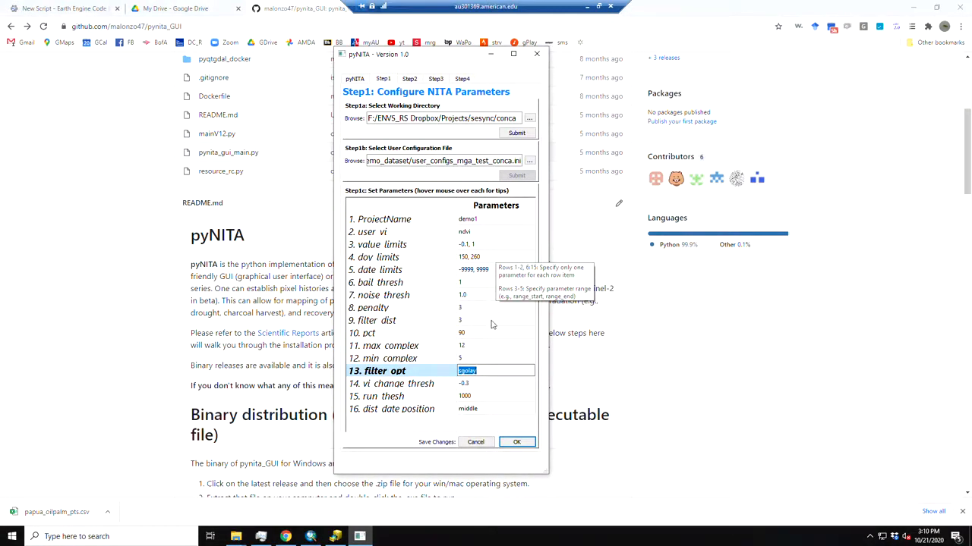
left_click(516, 442)
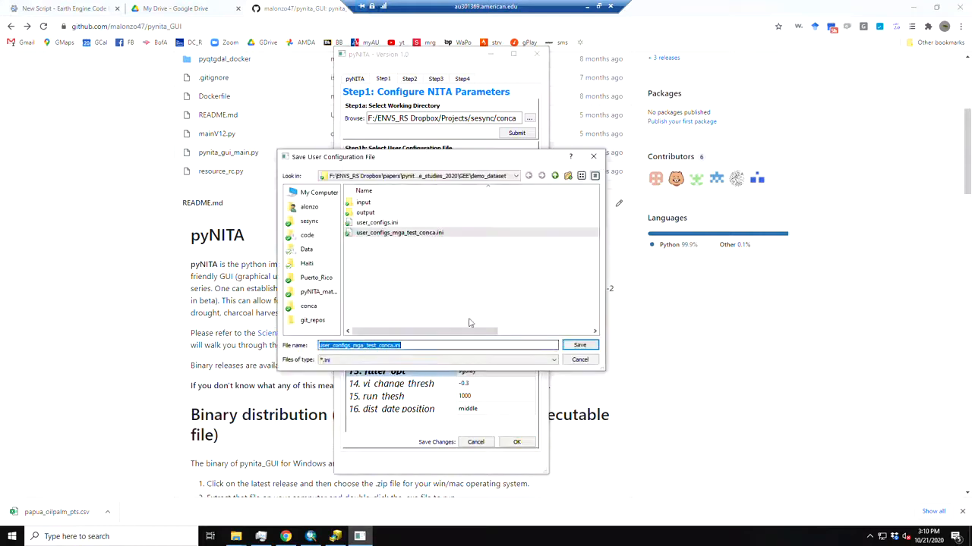
left_click(579, 346)
left_click(453, 278)
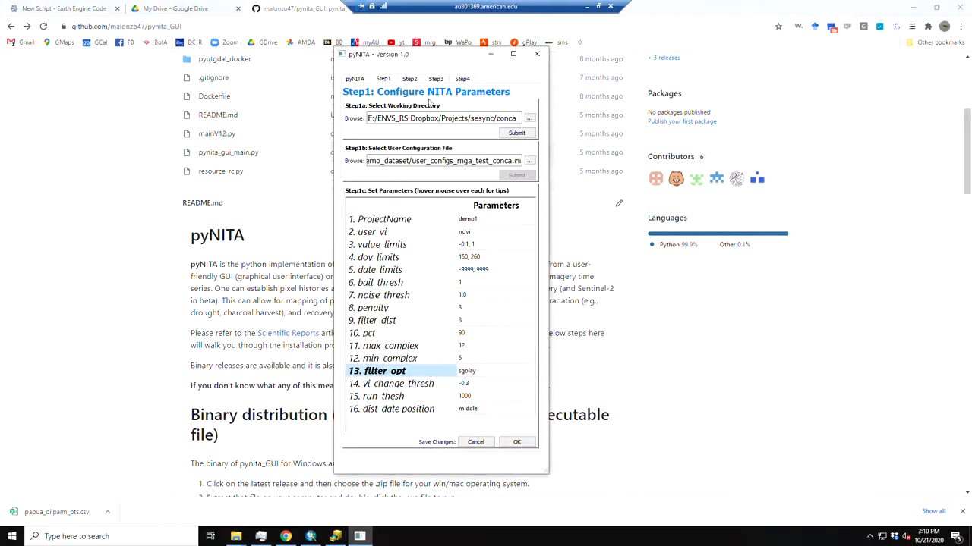
left_click(497, 274)
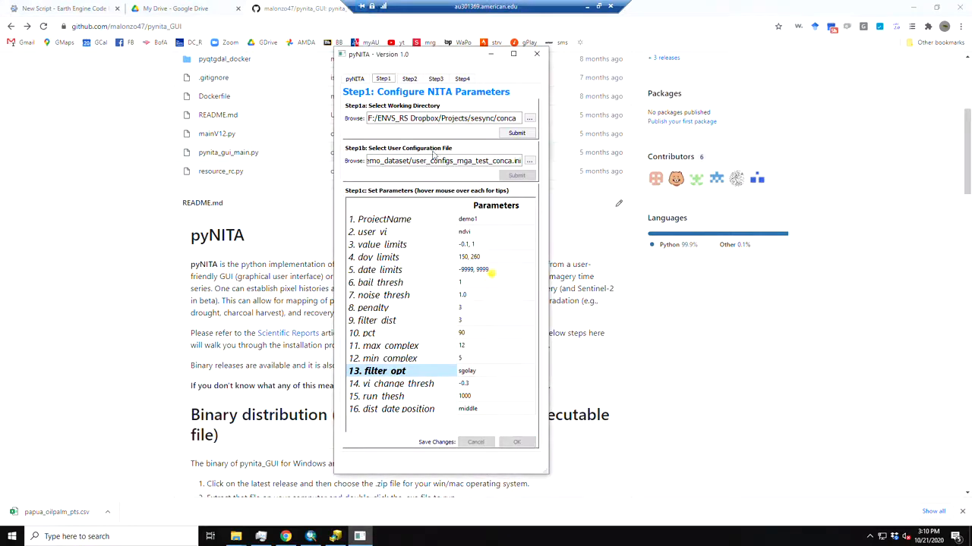
Step: Replot OBJECTIDs 1:9 with the min complex of 5 and examine how closely the trajectories follow the points
left_click(410, 78)
left_click(510, 195)
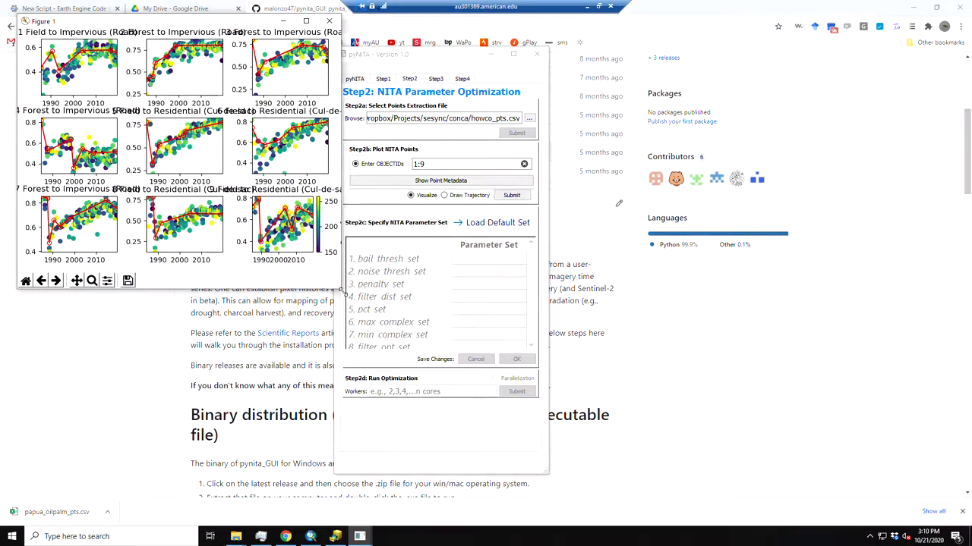
left_click_drag(461, 412, 461, 410)
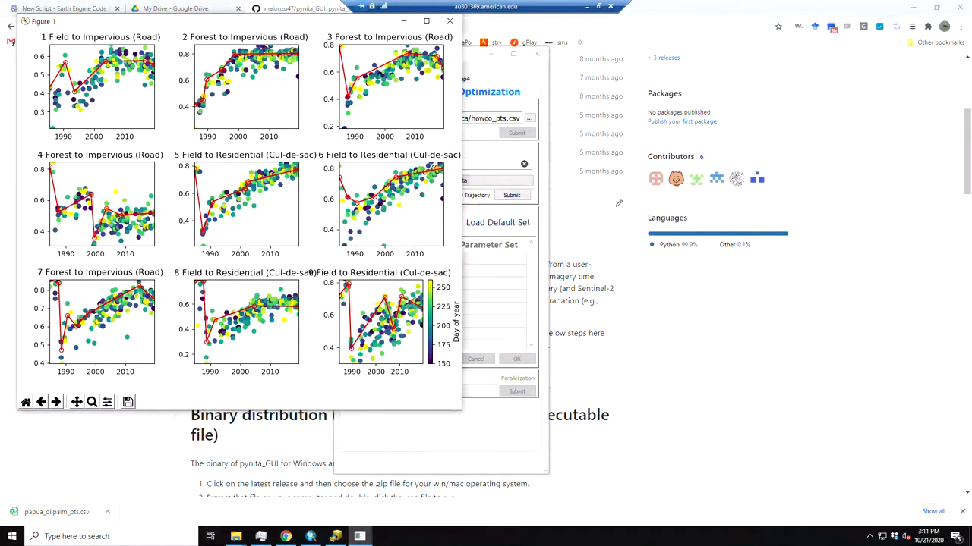
left_click(450, 20)
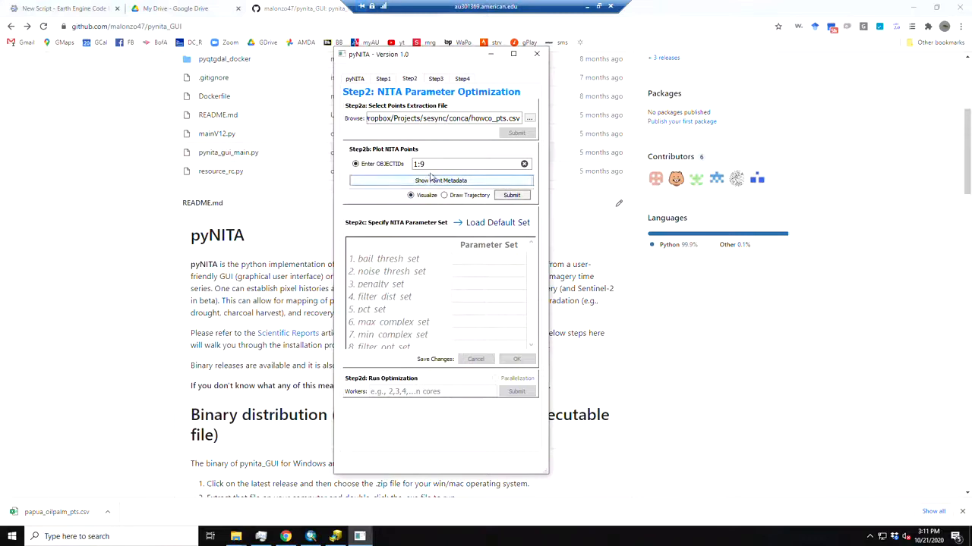
Step: Change the OBJECTIDs to 10:18, plot these points, and examine their fitted trajectories in an enlarged figure
type("18")
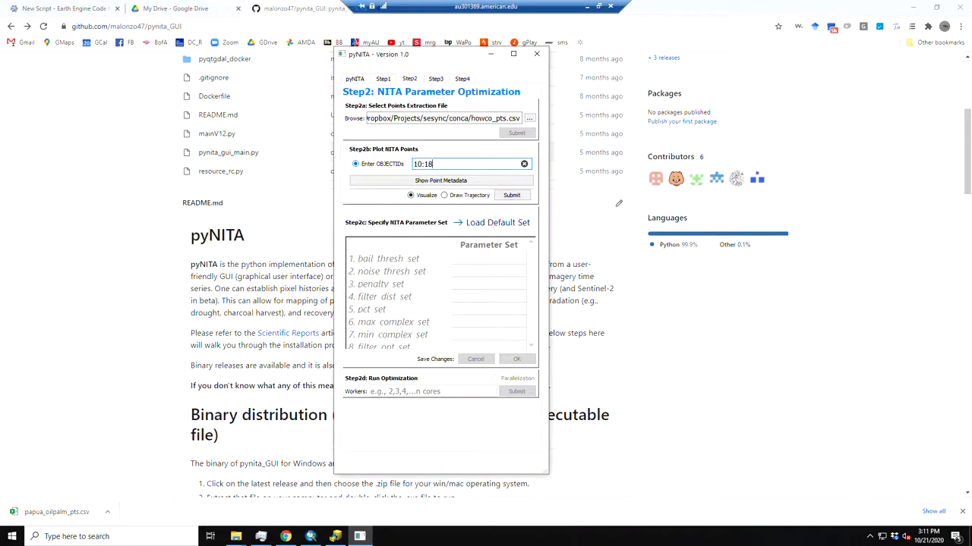
left_click(525, 195)
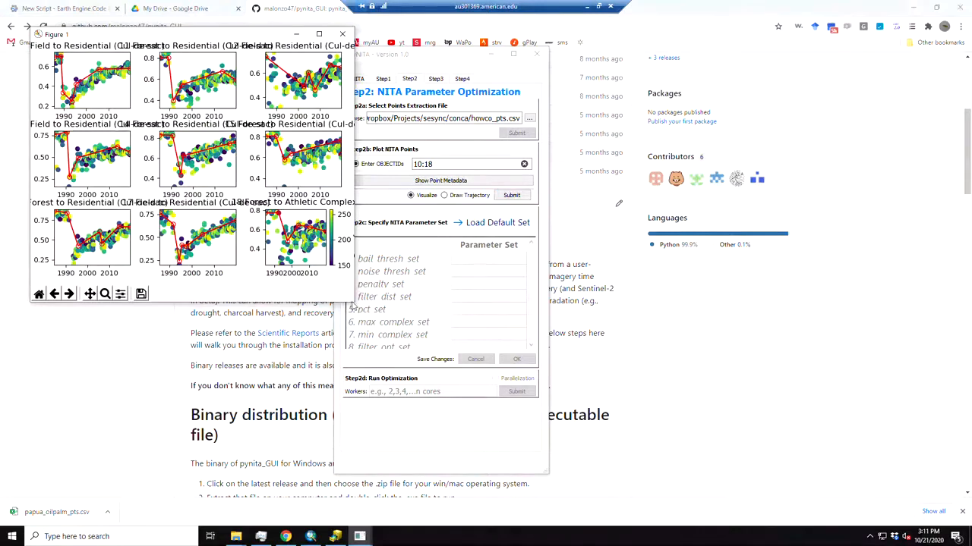
left_click_drag(354, 304, 527, 456)
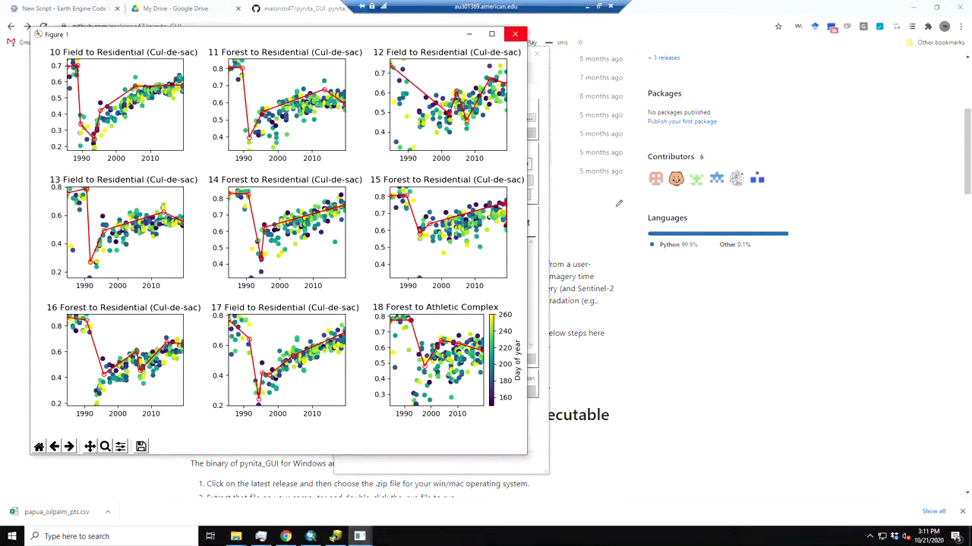
left_click(514, 33)
Step: Return to the NITA parameter configuration and look over the parameter values
left_click(383, 79)
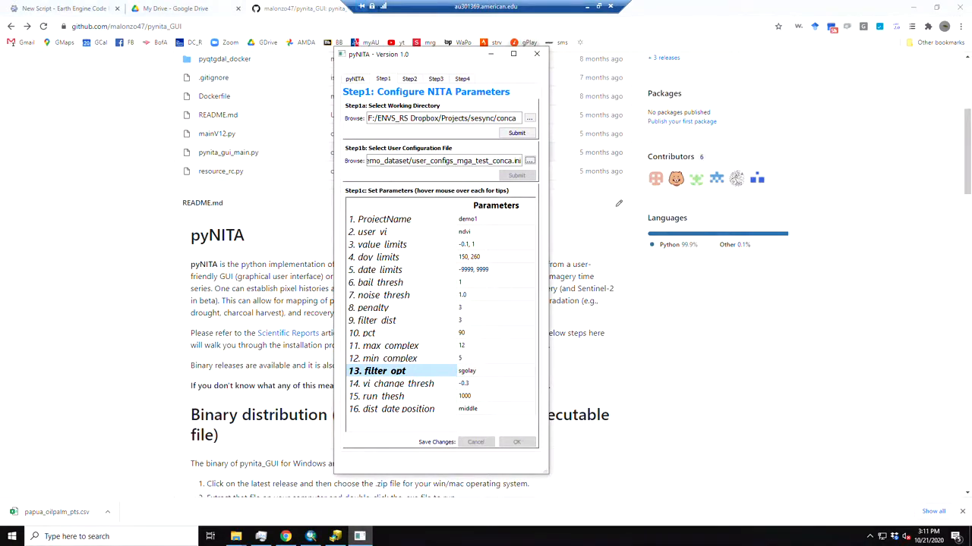
mouse_move(478, 290)
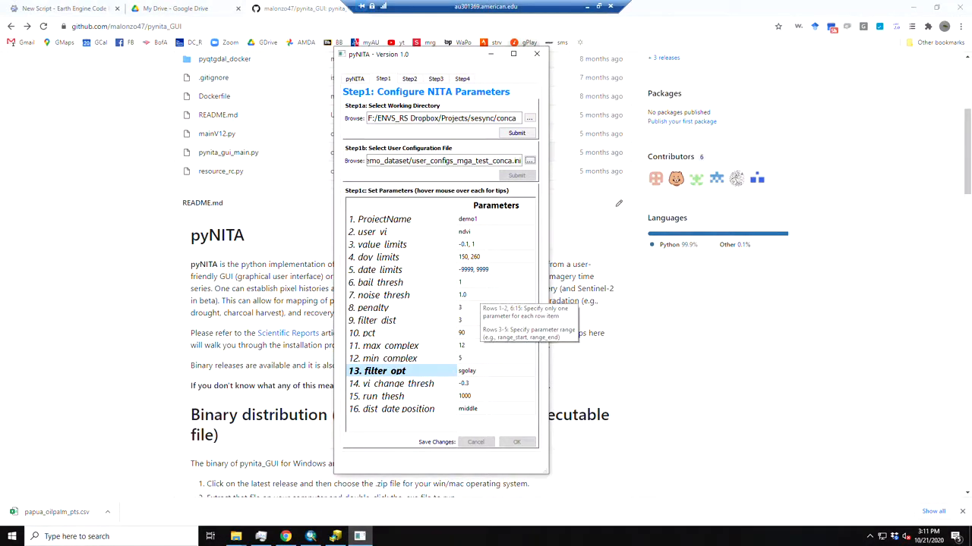